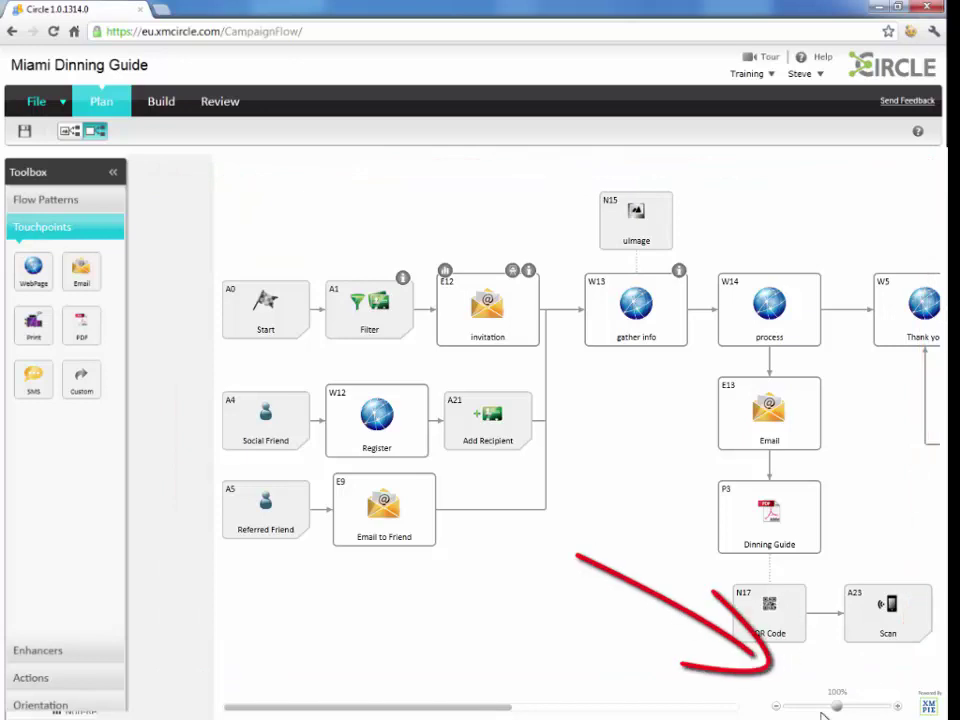
mouse_move(836, 707)
left_mouse_down()
mouse_move(846, 707)
mouse_move(825, 708)
mouse_move(835, 708)
left_mouse_up()
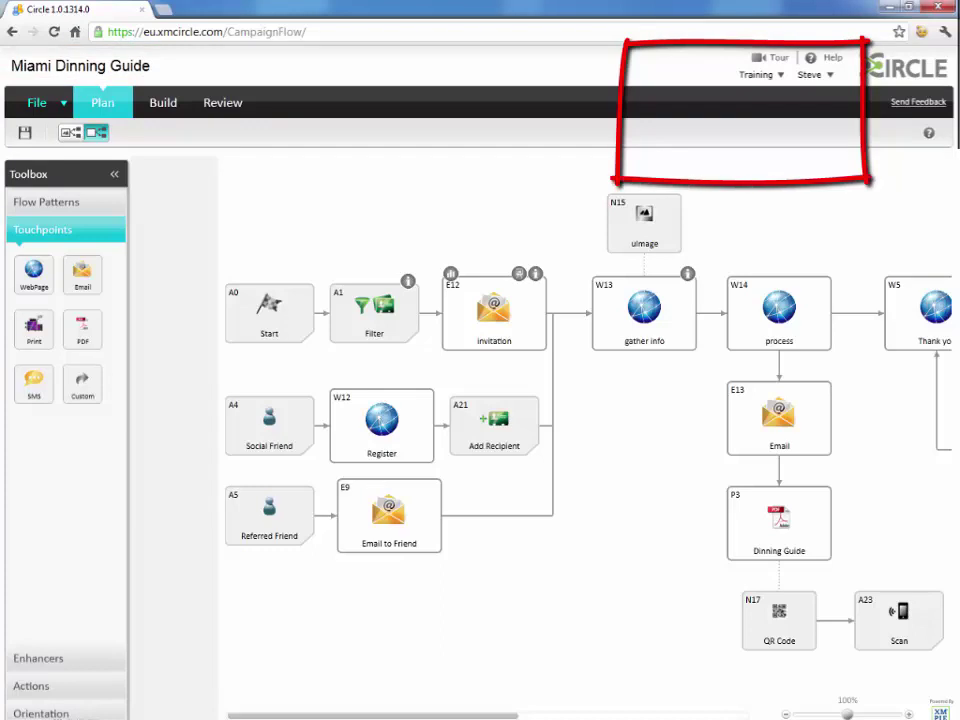
left_click(826, 77)
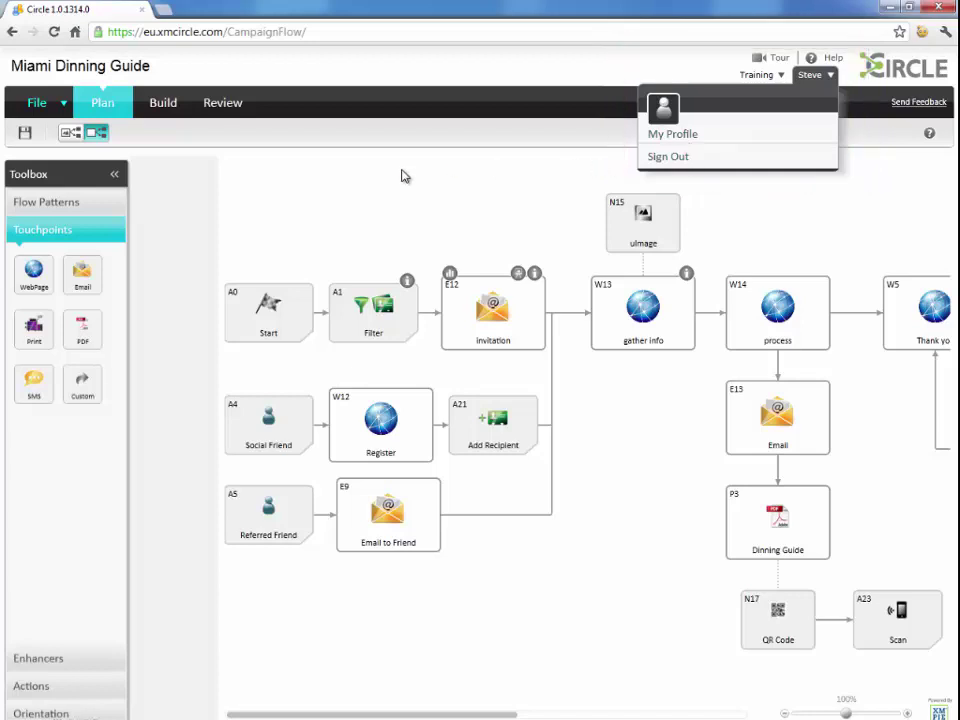
left_click(232, 163)
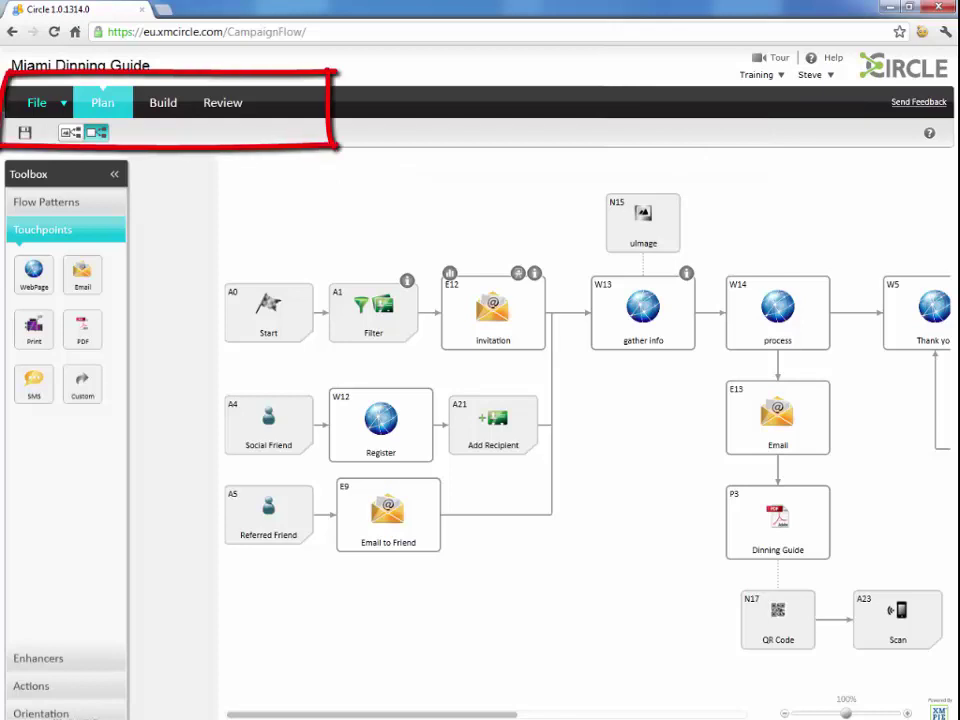
left_click(119, 110)
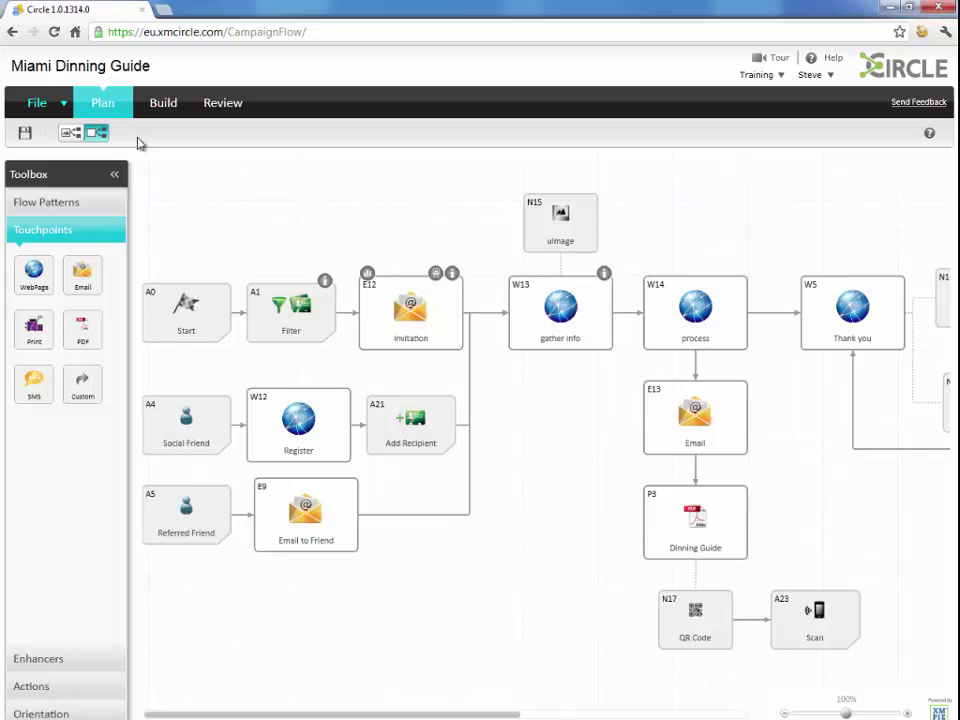
Switch the flow to Build and select the E12 invitation email touchpoint
left_click(163, 102)
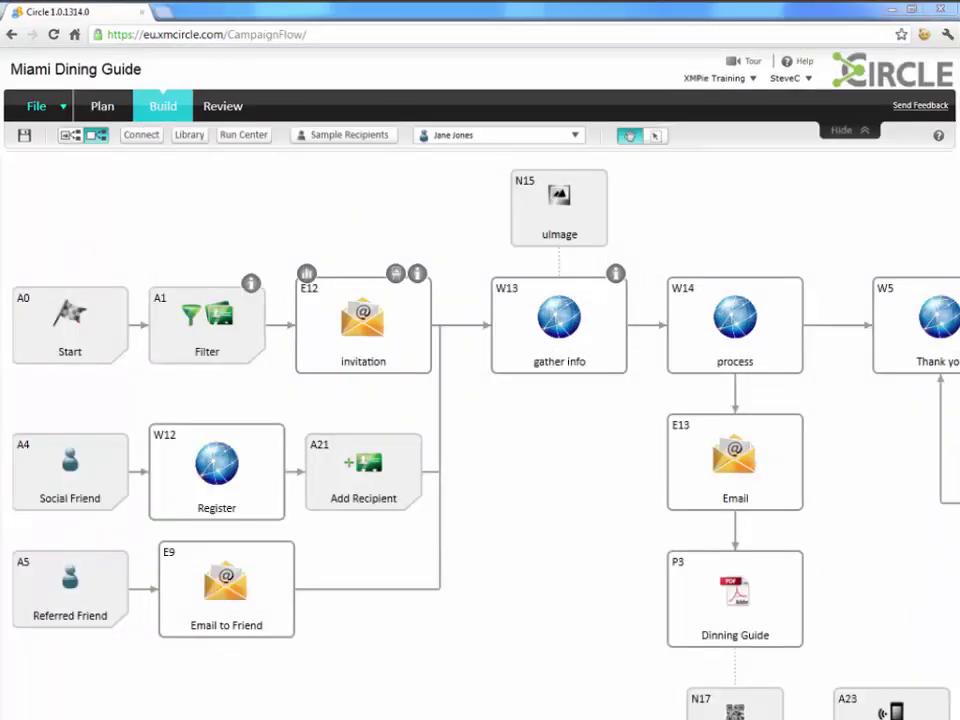
left_click(395, 273)
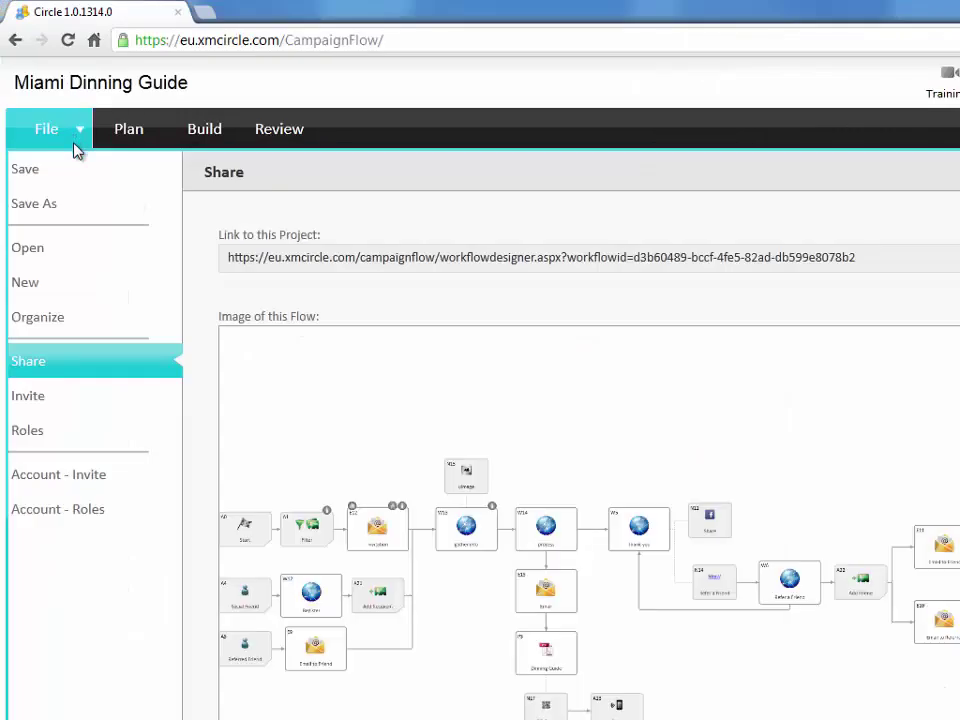
Choose Invite from the File menu to show the collaborator invite form
left_click(99, 398)
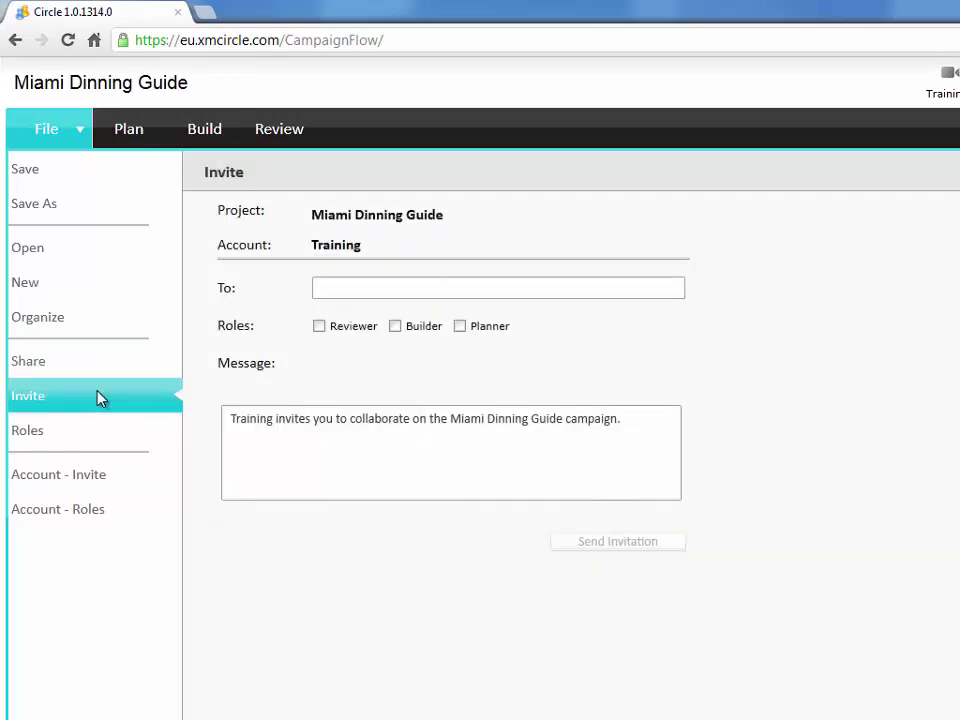